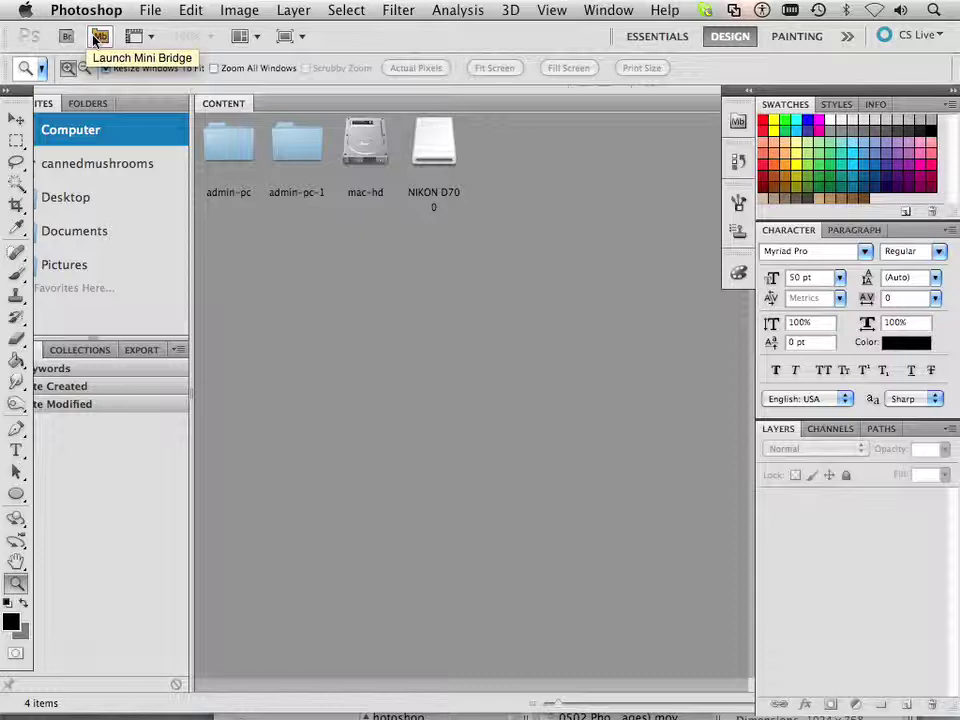
# - Switch to Adobe Bridge, browse to the Desktop > CURR > Photoshop > LessonFiles folder, and enlarge its thumbnails
pyautogui.click(66, 36)
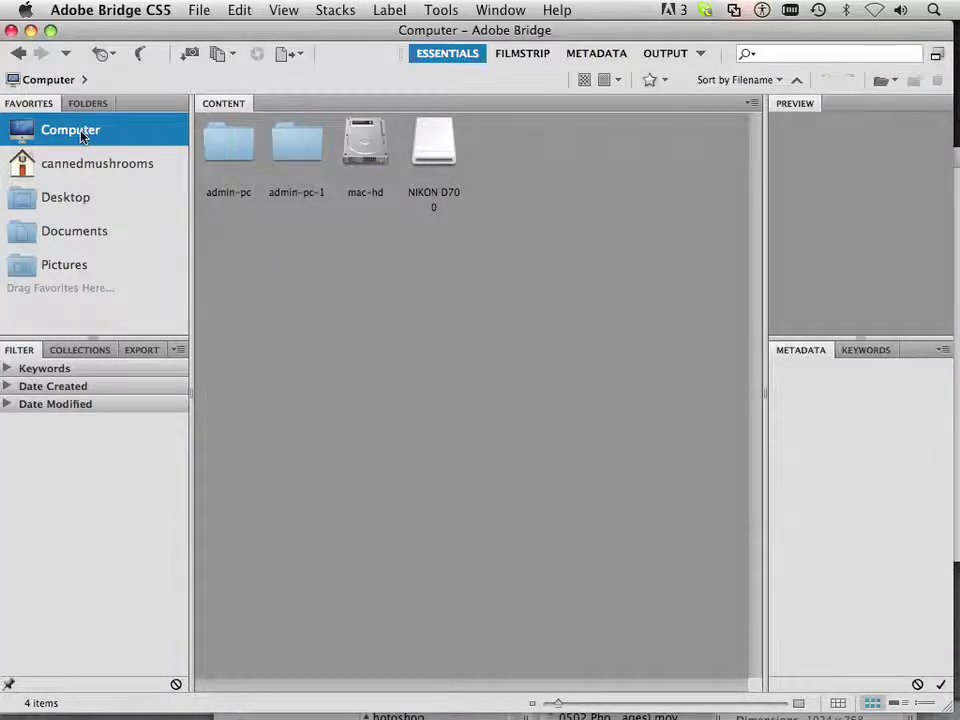
pyautogui.click(62, 200)
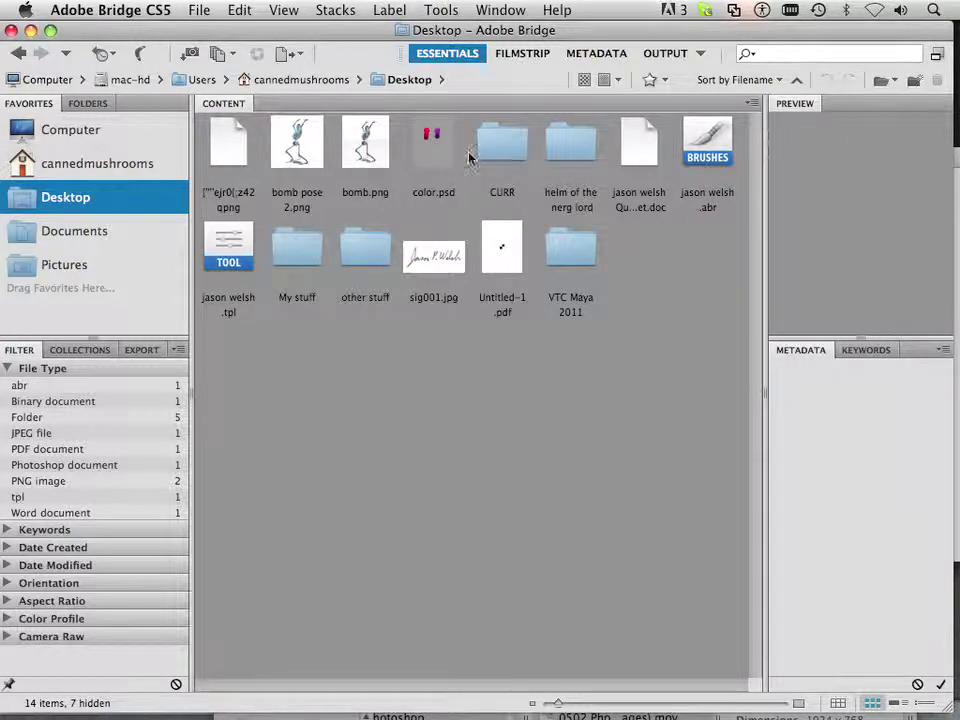
pyautogui.doubleClick(499, 133)
pyautogui.click(246, 150)
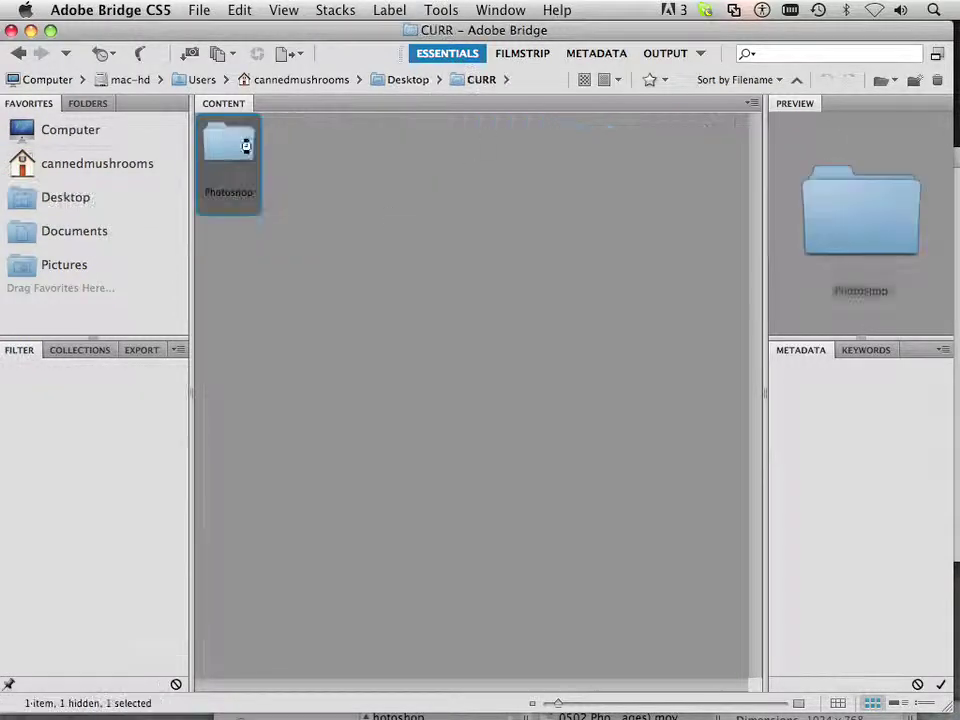
pyautogui.doubleClick(246, 147)
pyautogui.doubleClick(227, 152)
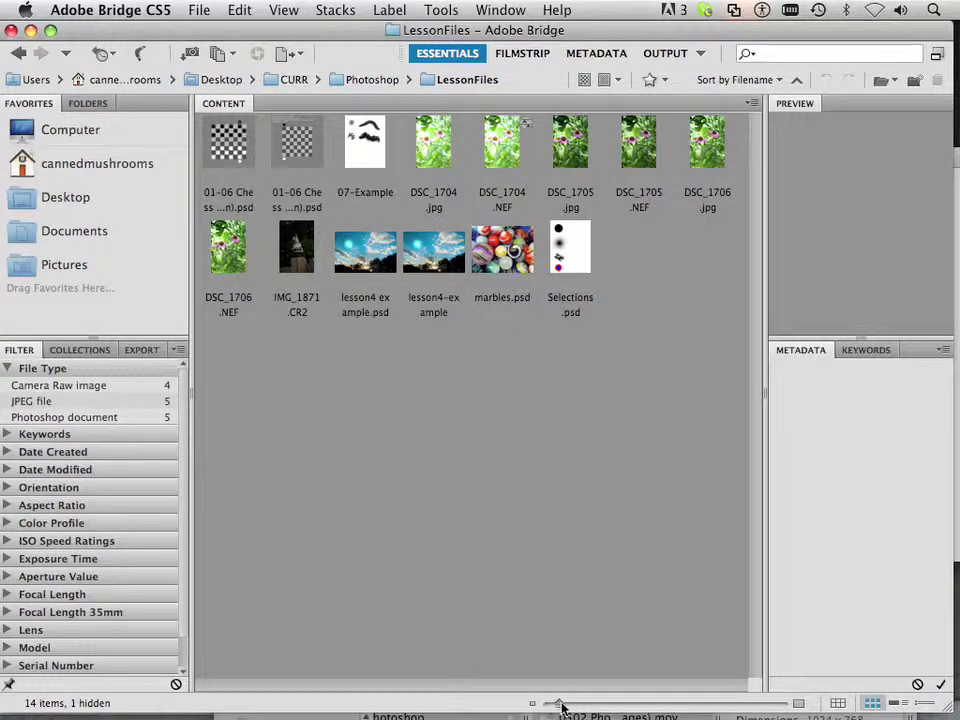
pyautogui.moveTo(562, 706); pyautogui.dragTo(596, 708)
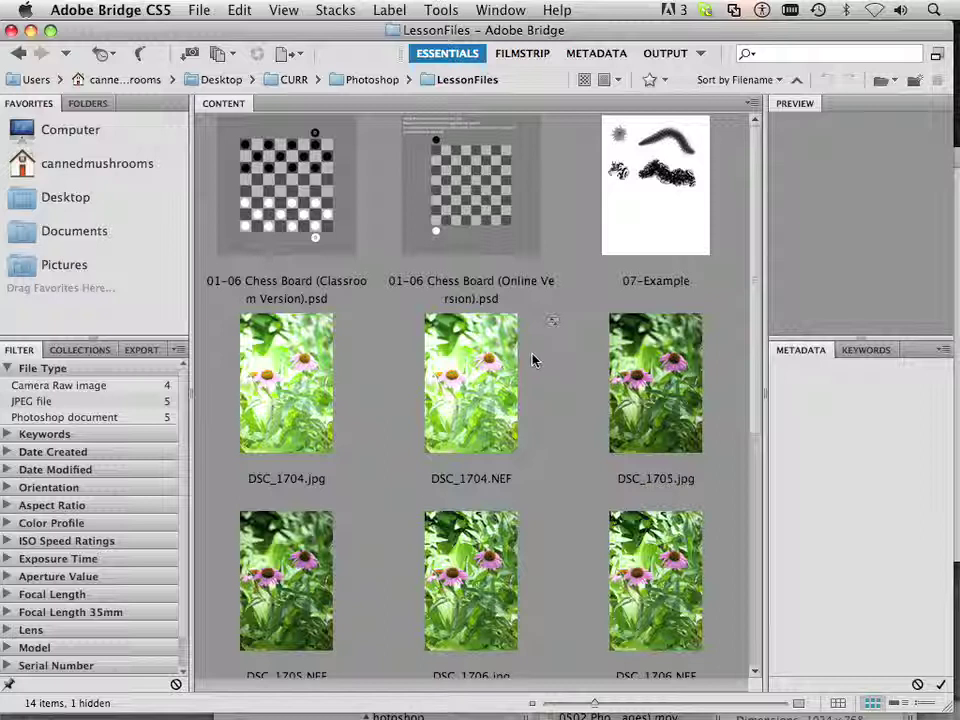
# - Open DSC_1704.jpg in Camera Raw, try exposures of -2.95 and -1.55, and close it without keeping the changes
pyautogui.click(292, 390)
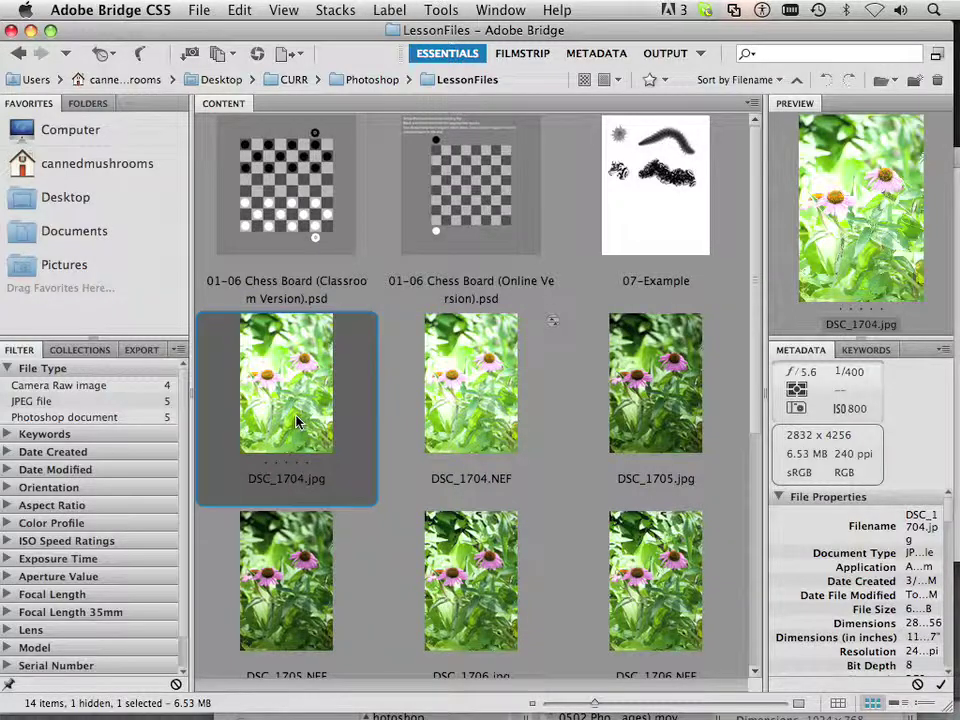
pyautogui.rightClick(300, 422)
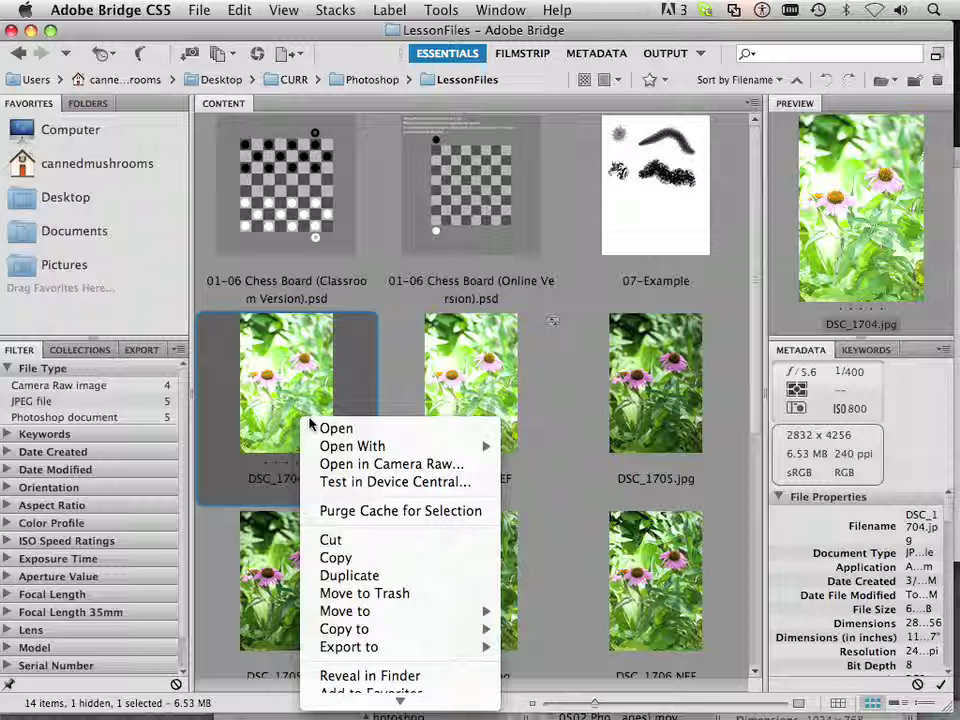
pyautogui.click(333, 465)
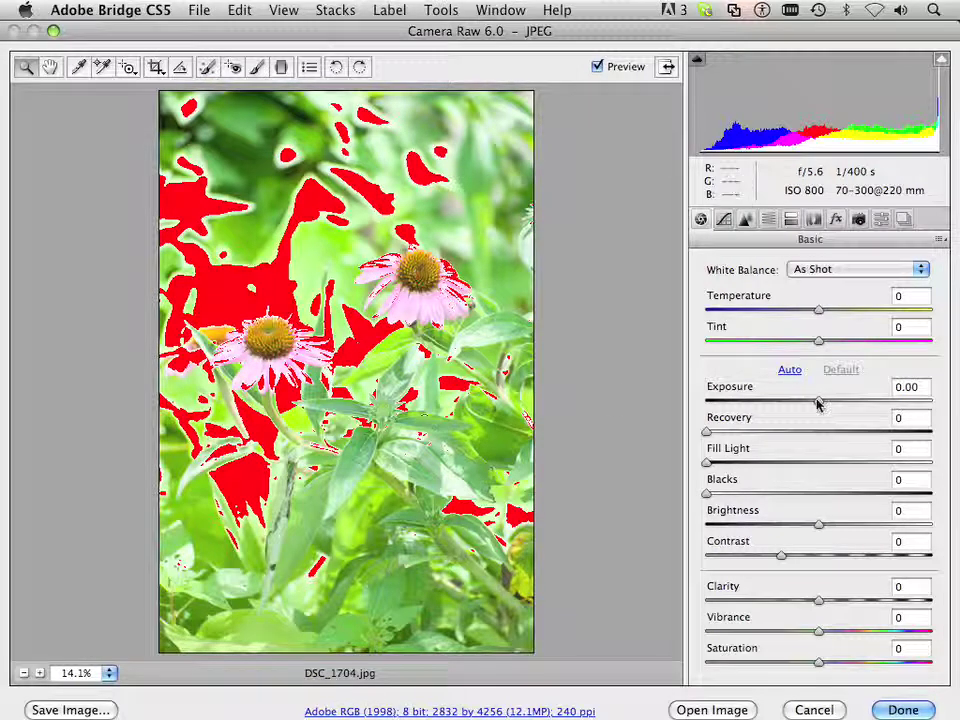
pyautogui.moveTo(818, 402); pyautogui.dragTo(738, 398)
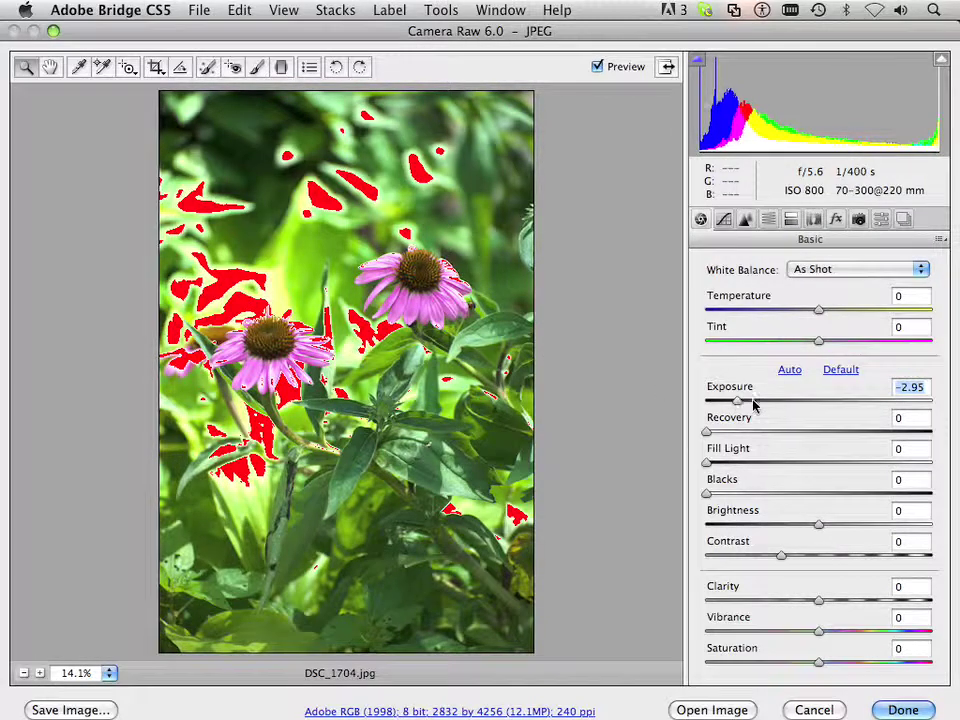
pyautogui.moveTo(754, 403); pyautogui.dragTo(778, 403)
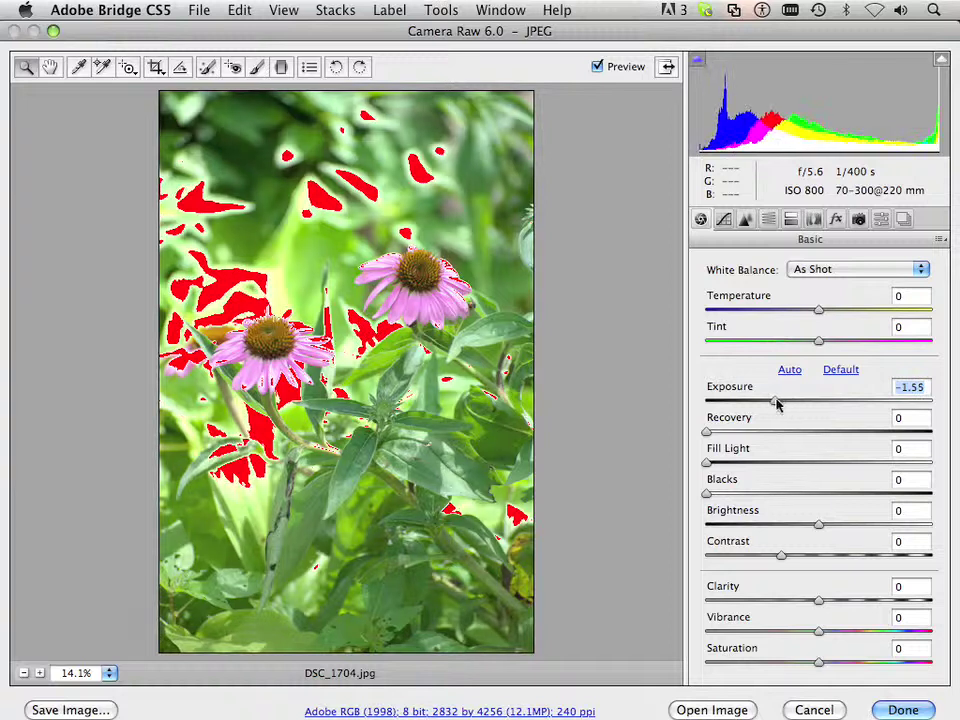
pyautogui.click(814, 709)
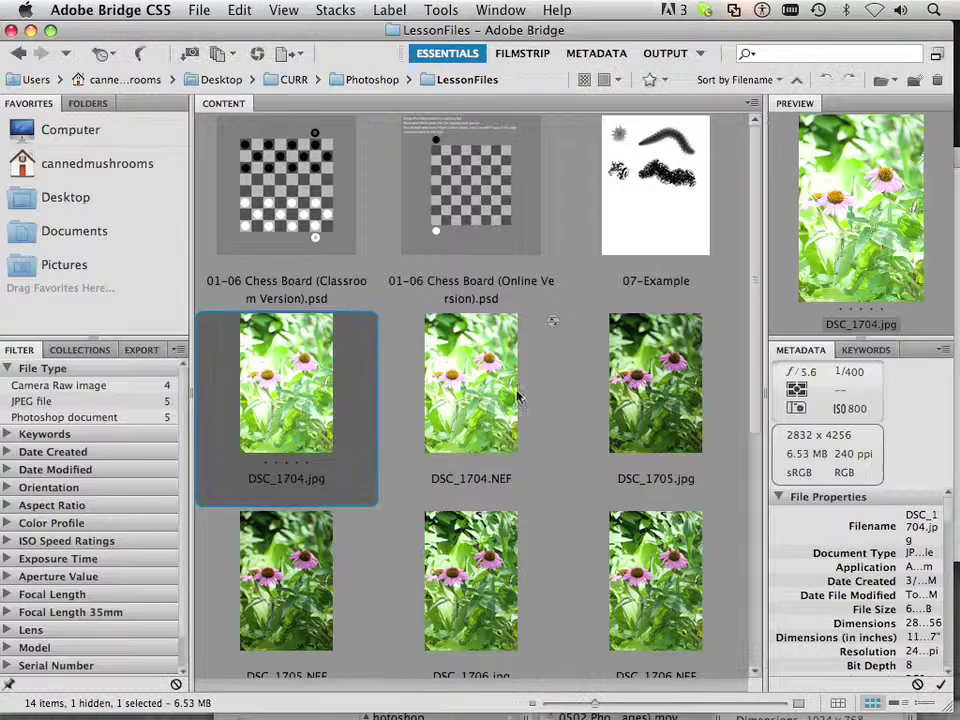
# - Open DSC_1704.NEF in Camera Raw, try an exposure of -2.00, and discard the adjustment
pyautogui.click(500, 398)
pyautogui.rightClick(498, 395)
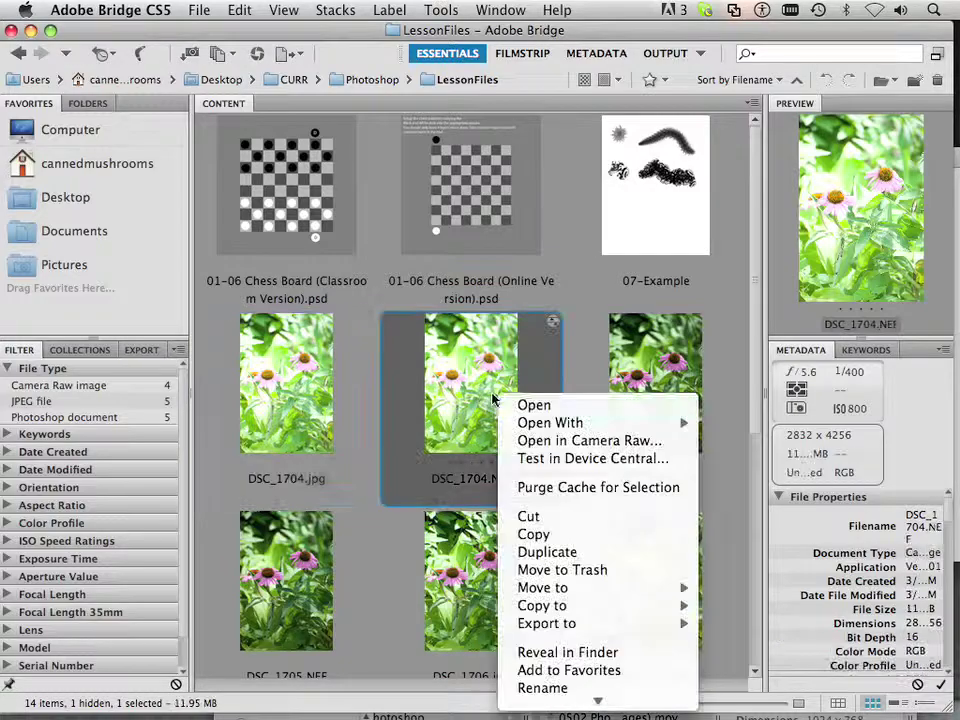
pyautogui.click(532, 441)
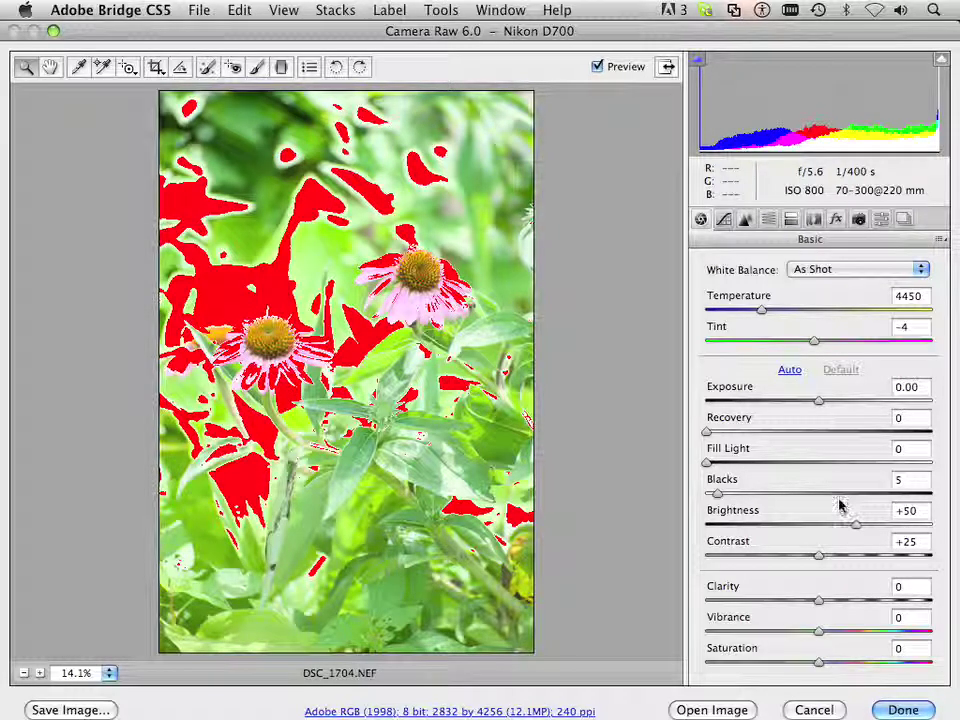
pyautogui.click(598, 67)
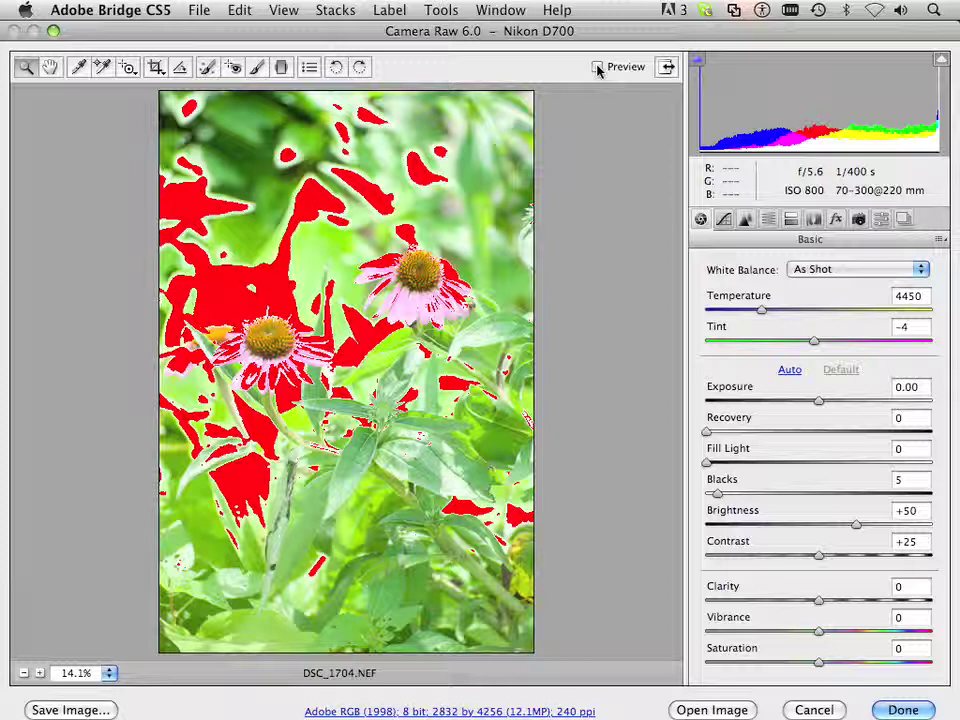
pyautogui.click(598, 67)
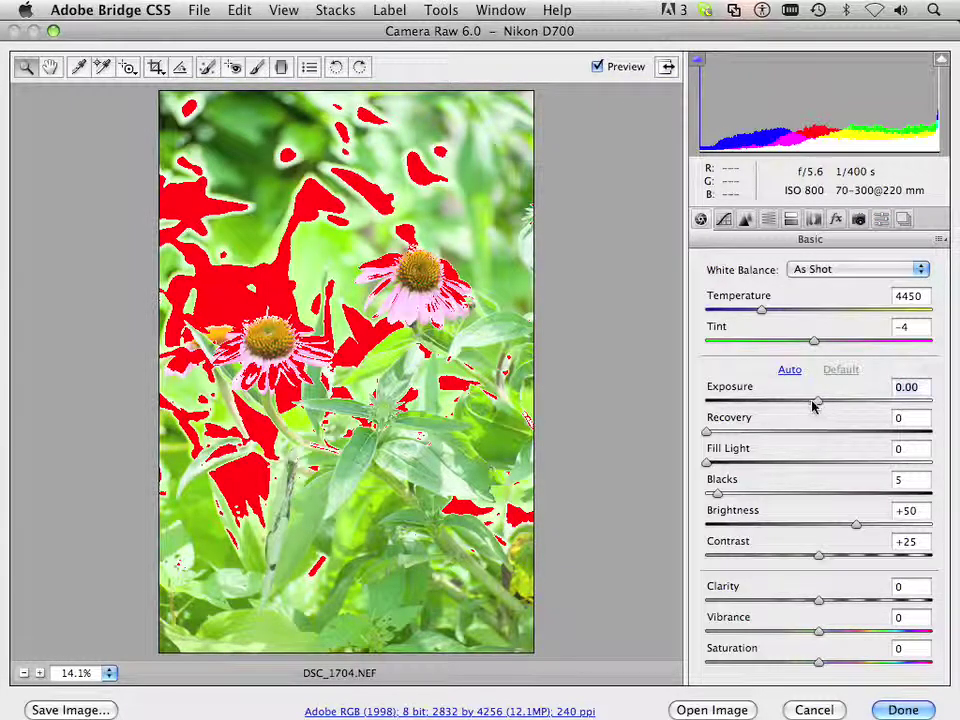
pyautogui.moveTo(812, 405); pyautogui.dragTo(762, 405)
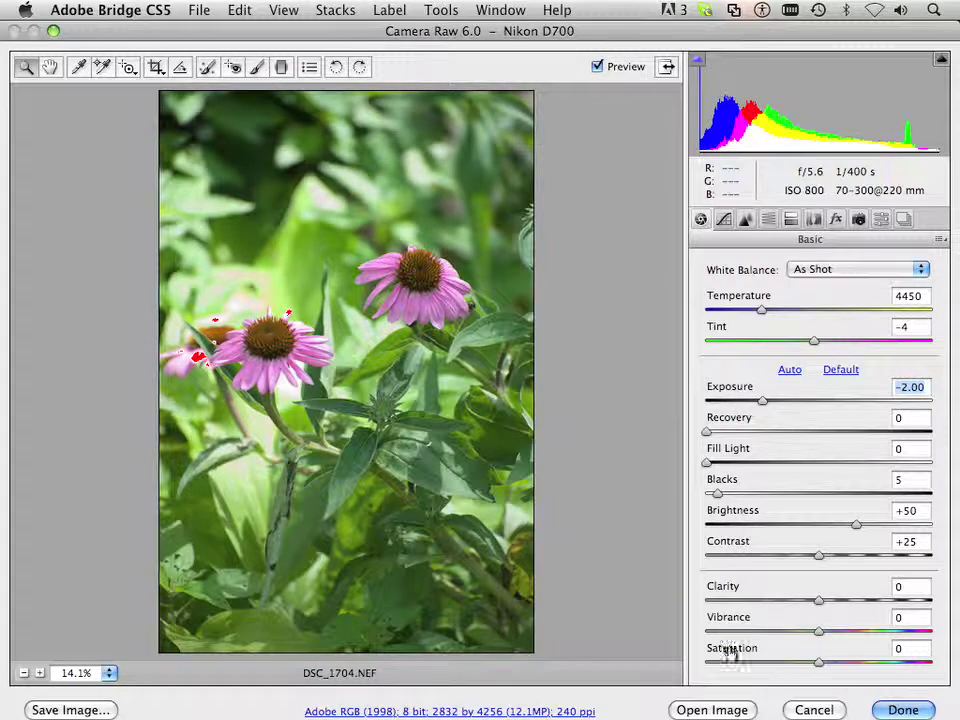
pyautogui.click(800, 710)
# - Reopen DSC_1704.jpg in Camera Raw, try lowering the exposure to -3.95, and cancel the edit
pyautogui.rightClick(253, 399)
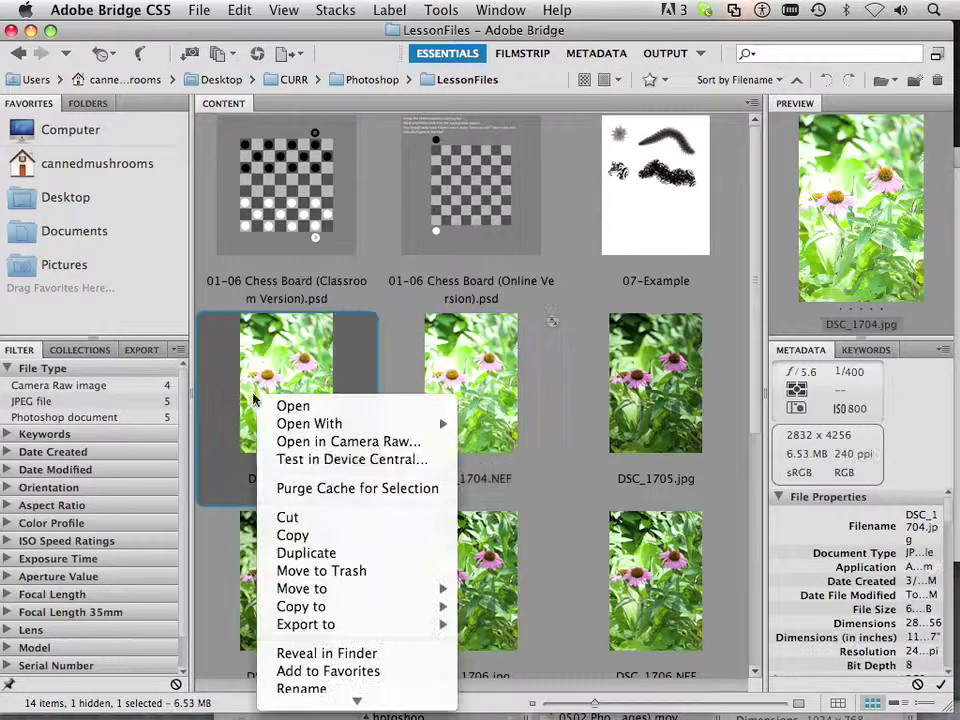
pyautogui.click(427, 438)
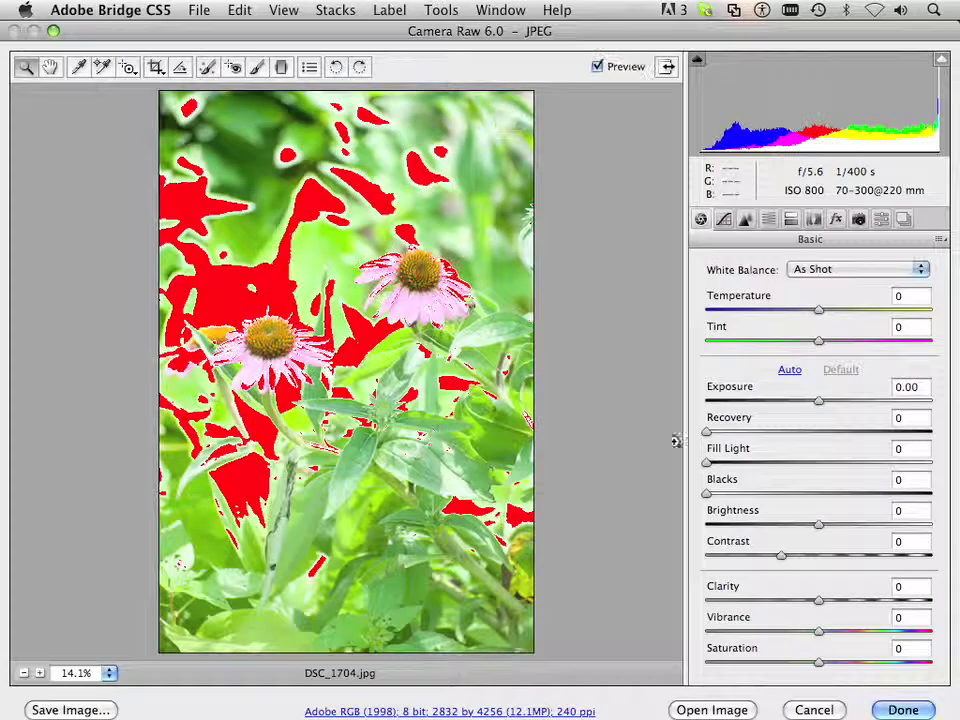
pyautogui.moveTo(819, 402); pyautogui.dragTo(709, 401)
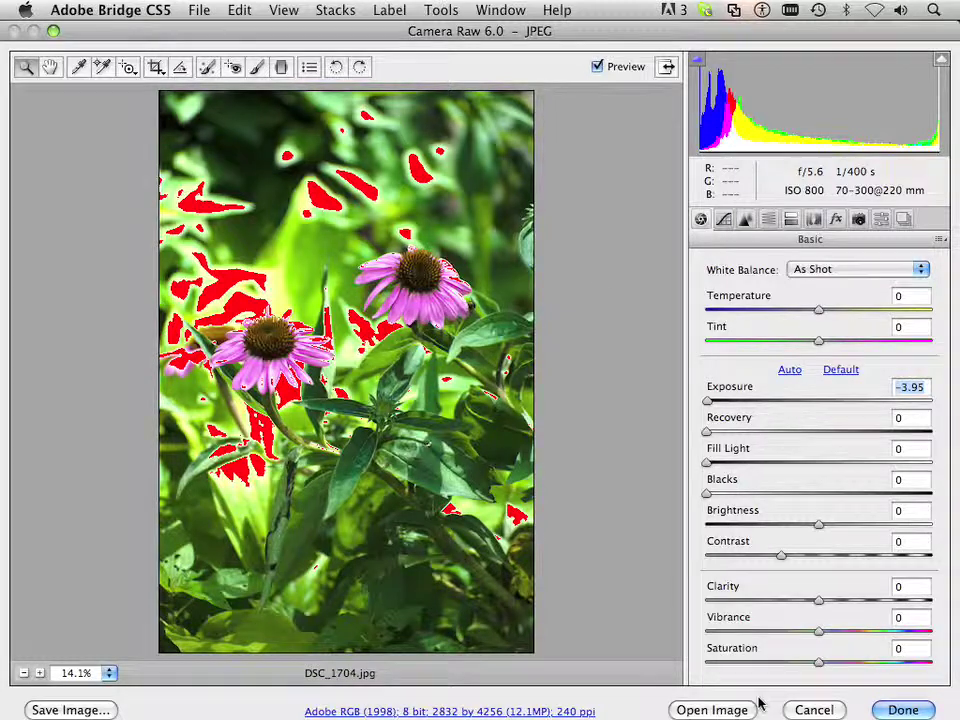
pyautogui.click(808, 709)
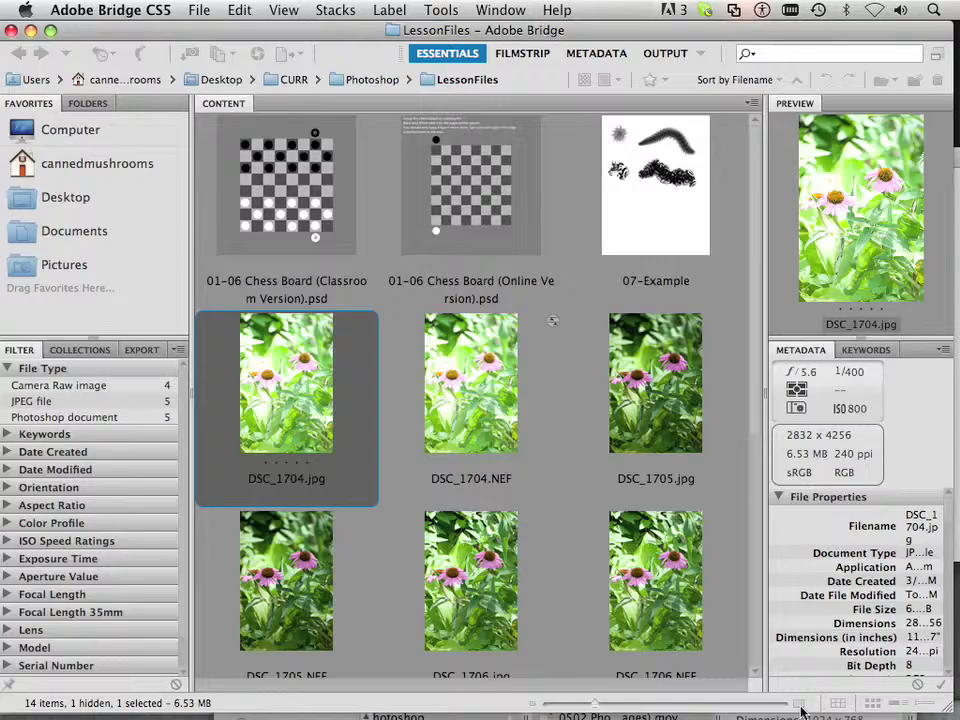
# - Reopen DSC_1704.NEF in Camera Raw, try an exposure of -1.60 for comparison, and cancel the edit
pyautogui.rightClick(455, 385)
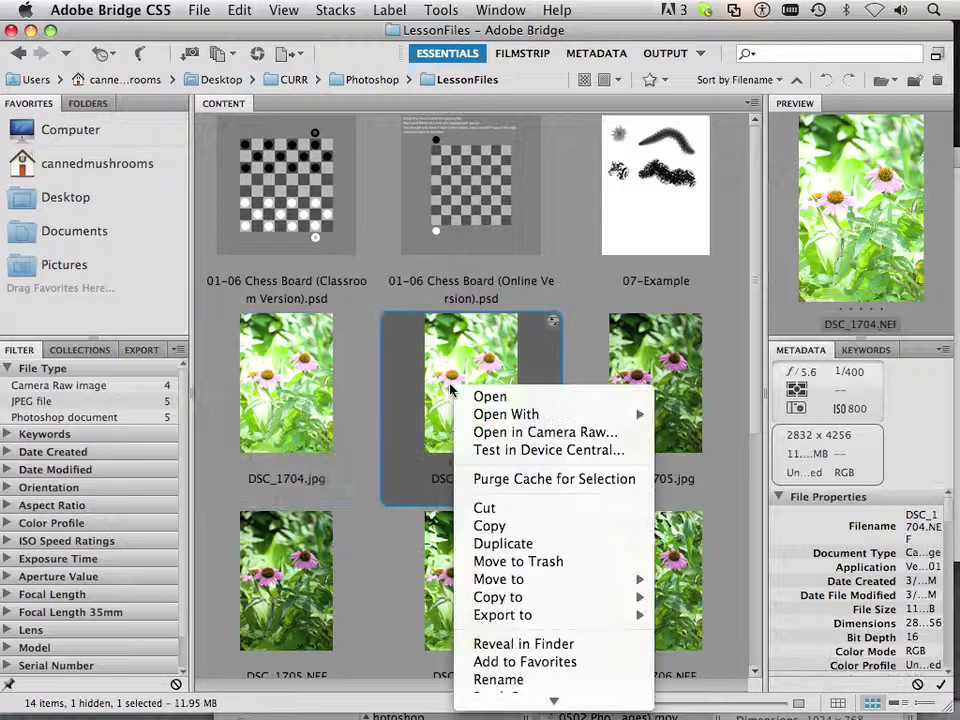
pyautogui.click(508, 434)
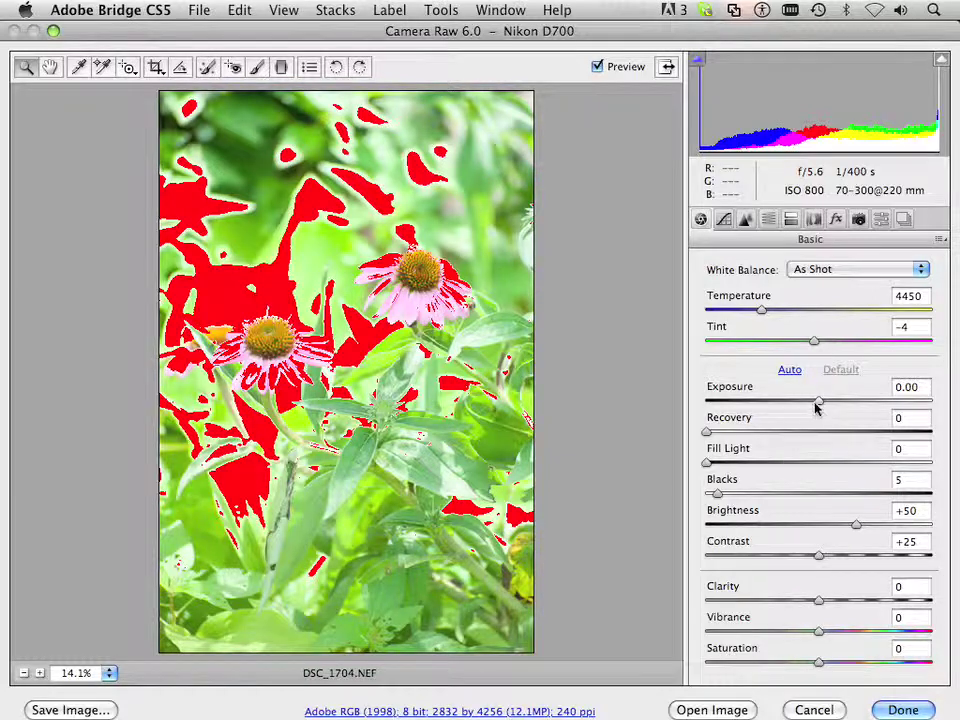
pyautogui.moveTo(815, 403); pyautogui.dragTo(771, 402)
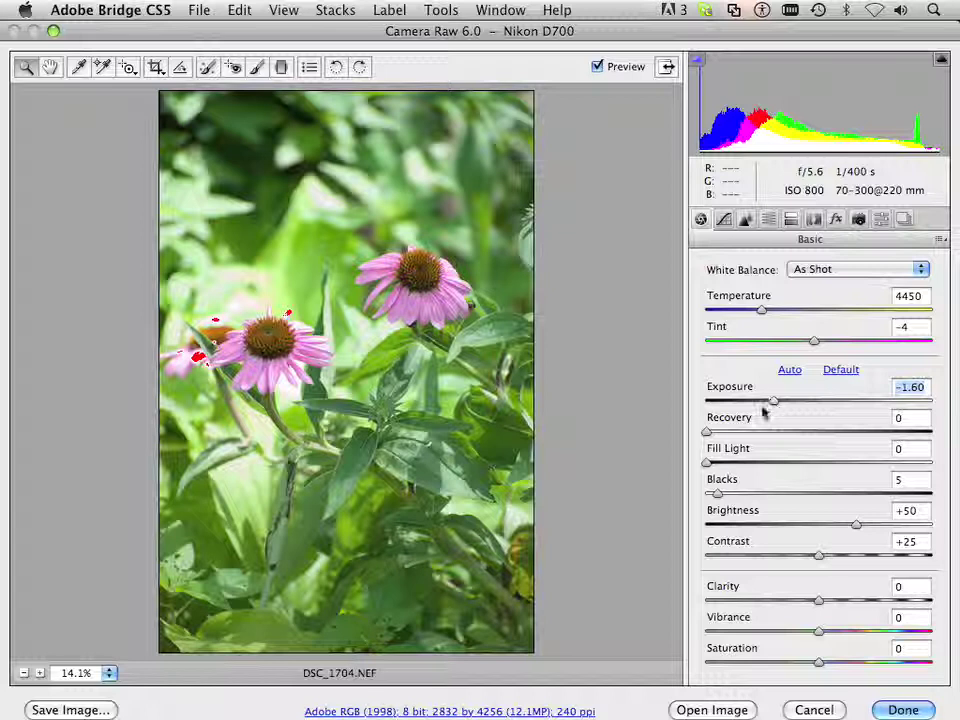
pyautogui.click(812, 709)
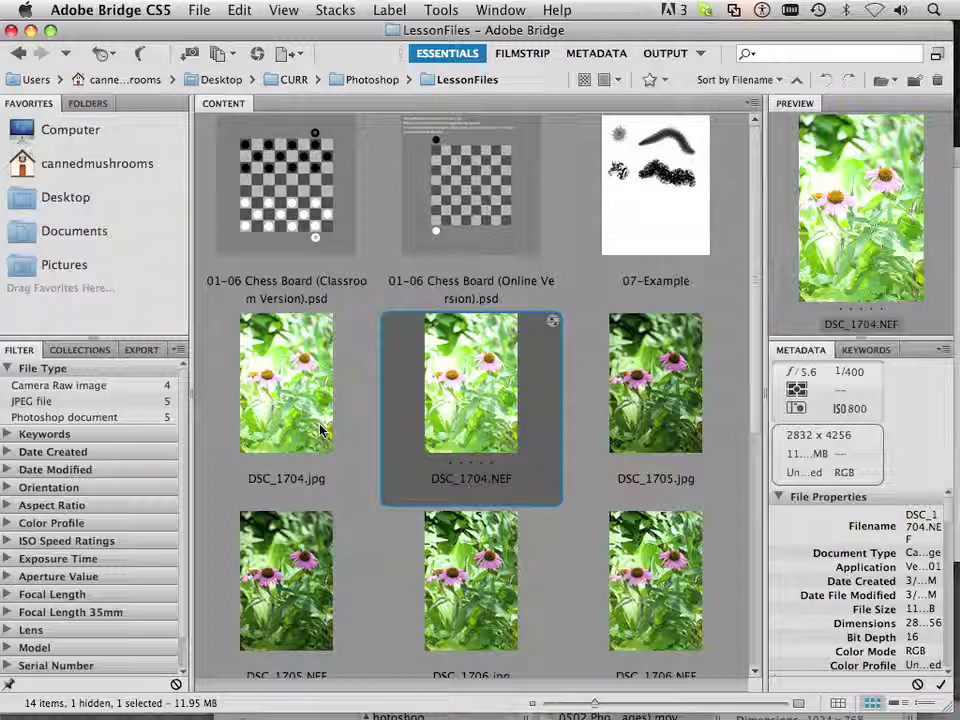
# - Open the dark gnome photo IMG_1871.CR2 in Camera Raw
pyautogui.scroll(-5, 356, 575)
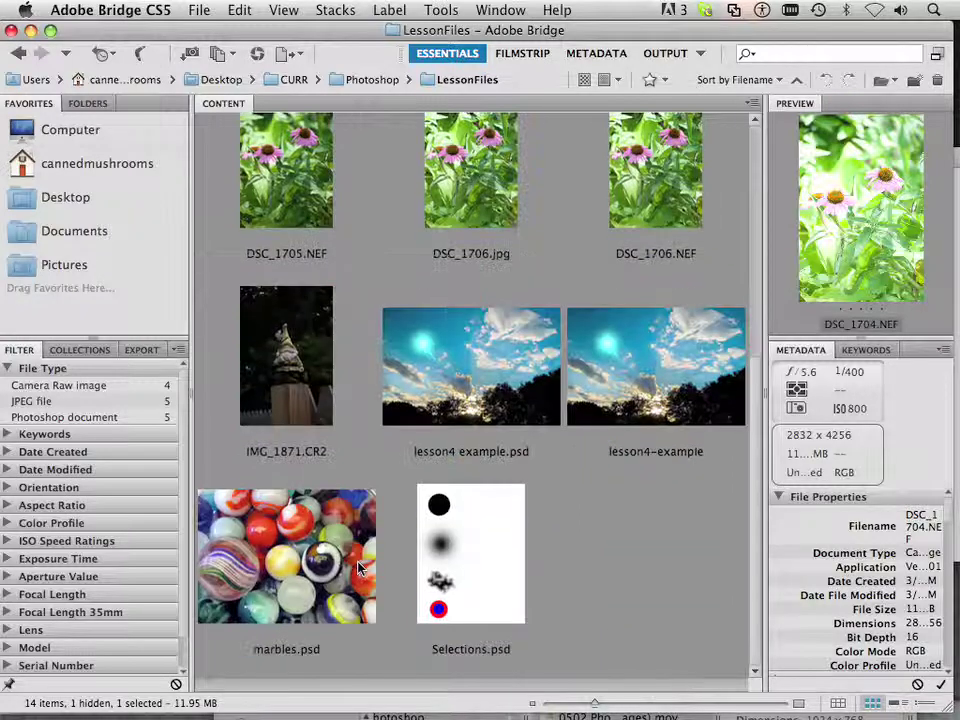
pyautogui.scroll(5, 360, 568)
pyautogui.scroll(-3, 358, 568)
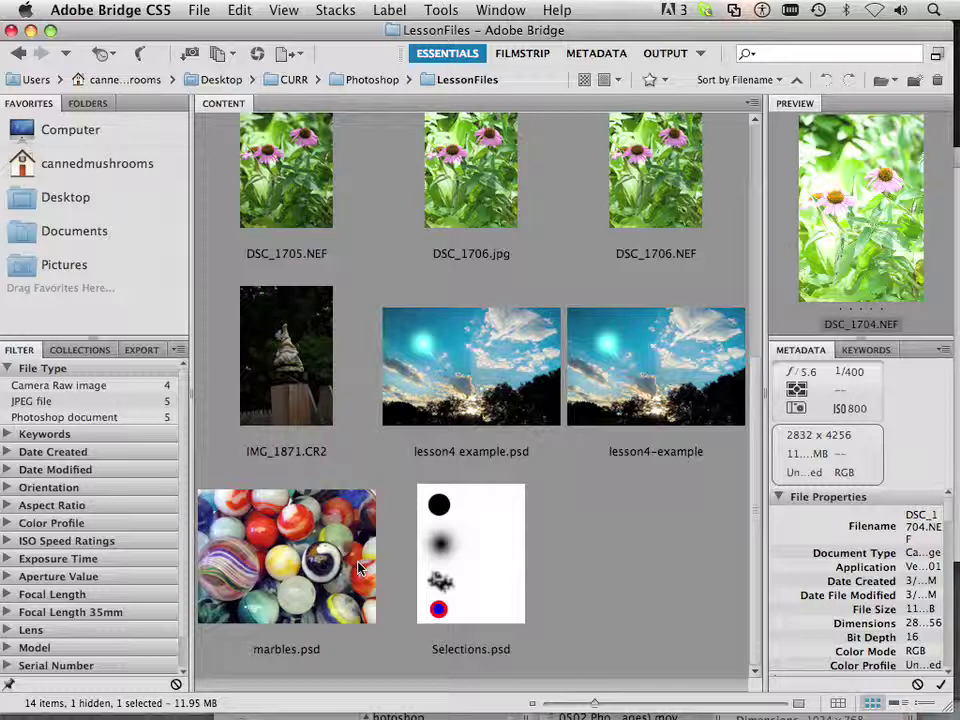
pyautogui.rightClick(301, 387)
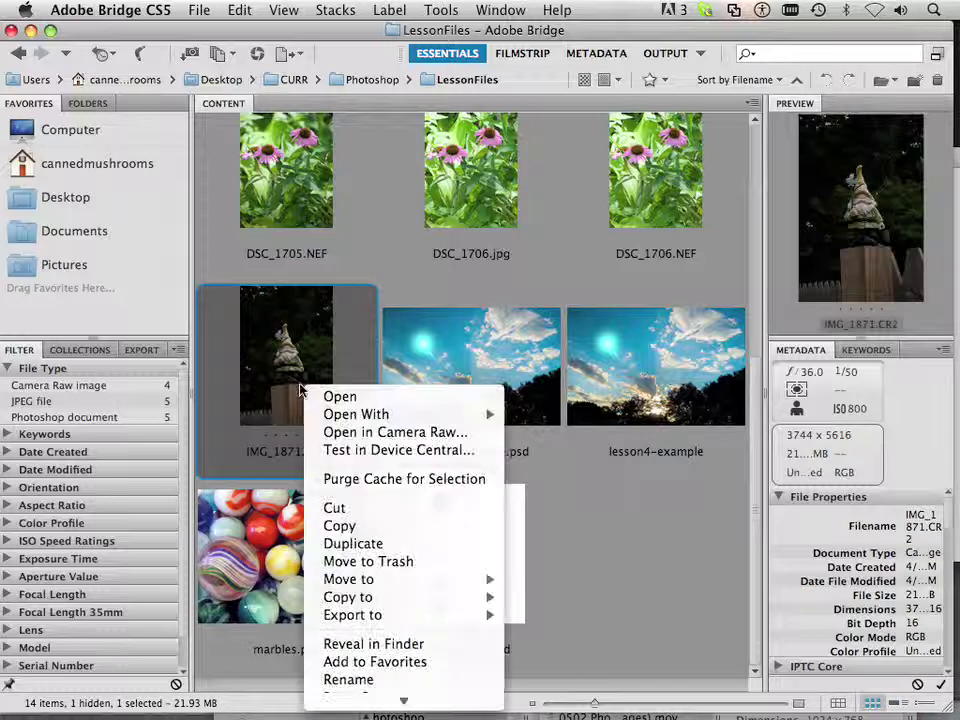
pyautogui.click(338, 431)
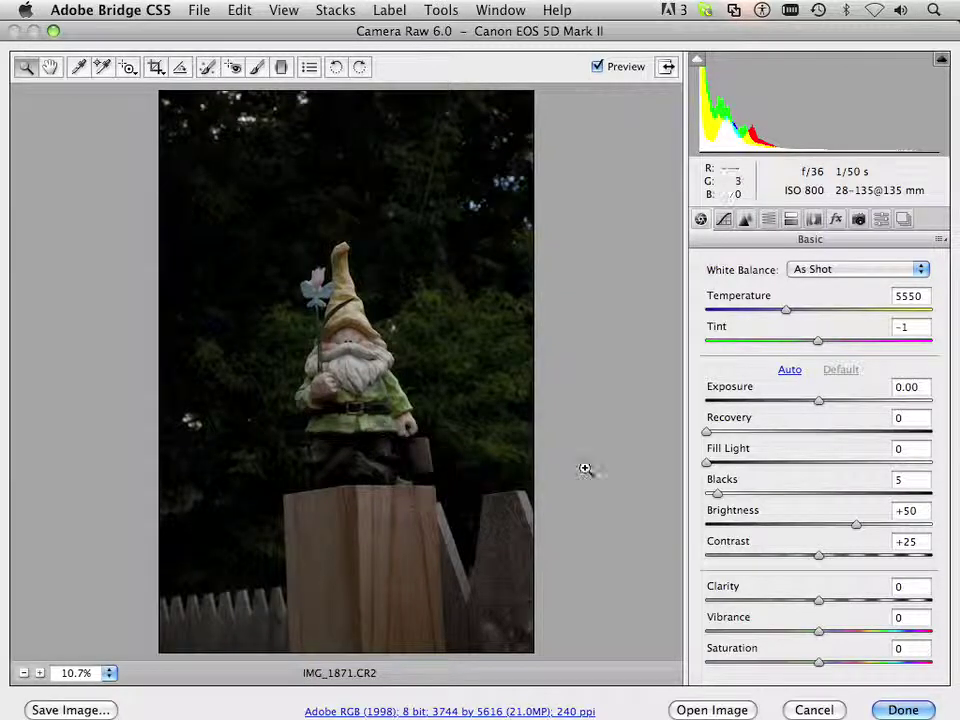
# - Brighten the gnome photo by setting Exposure to +2.10 and Fill Light to 40
pyautogui.moveTo(821, 403); pyautogui.dragTo(878, 408)
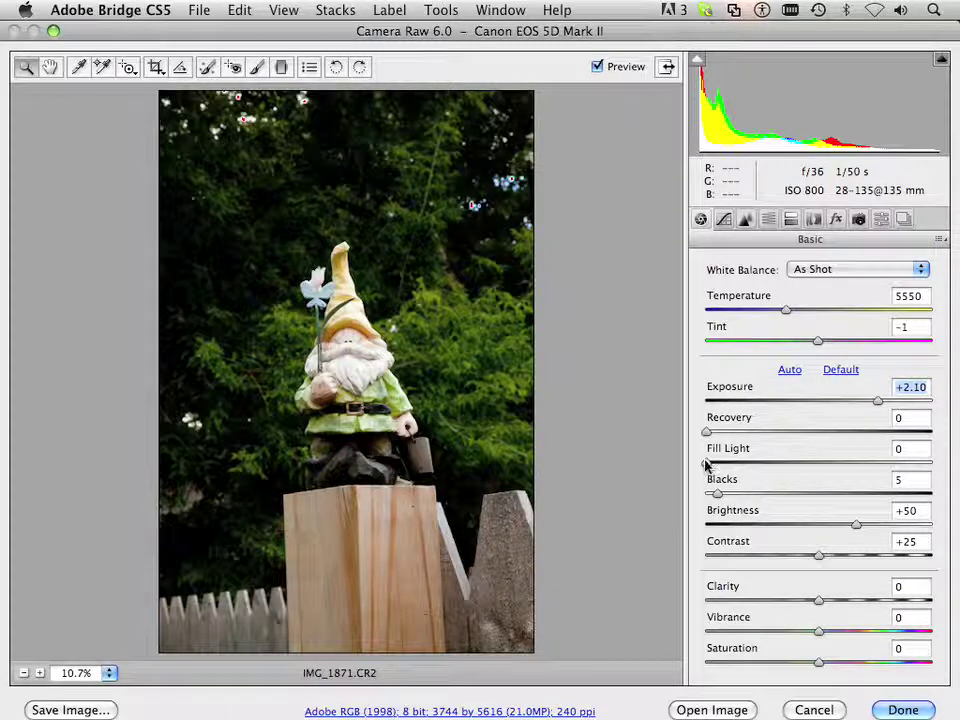
pyautogui.moveTo(706, 461); pyautogui.dragTo(795, 457)
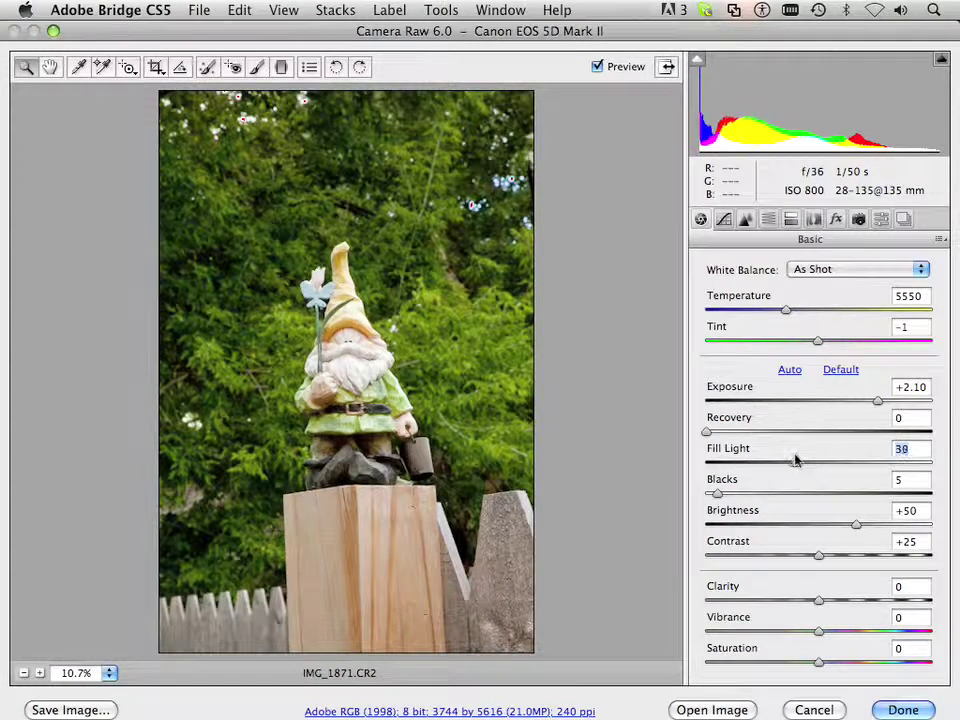
# - Turn on the shadow clipping warning and reduce Blacks to 3 to recover shadow detail
pyautogui.click(699, 66)
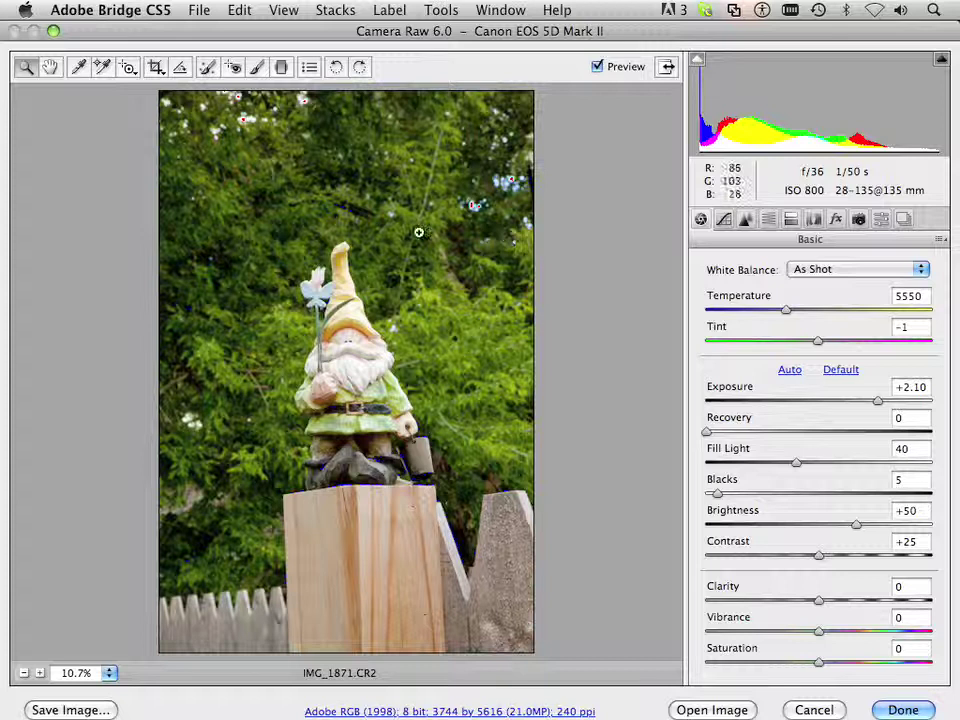
pyautogui.click(343, 208)
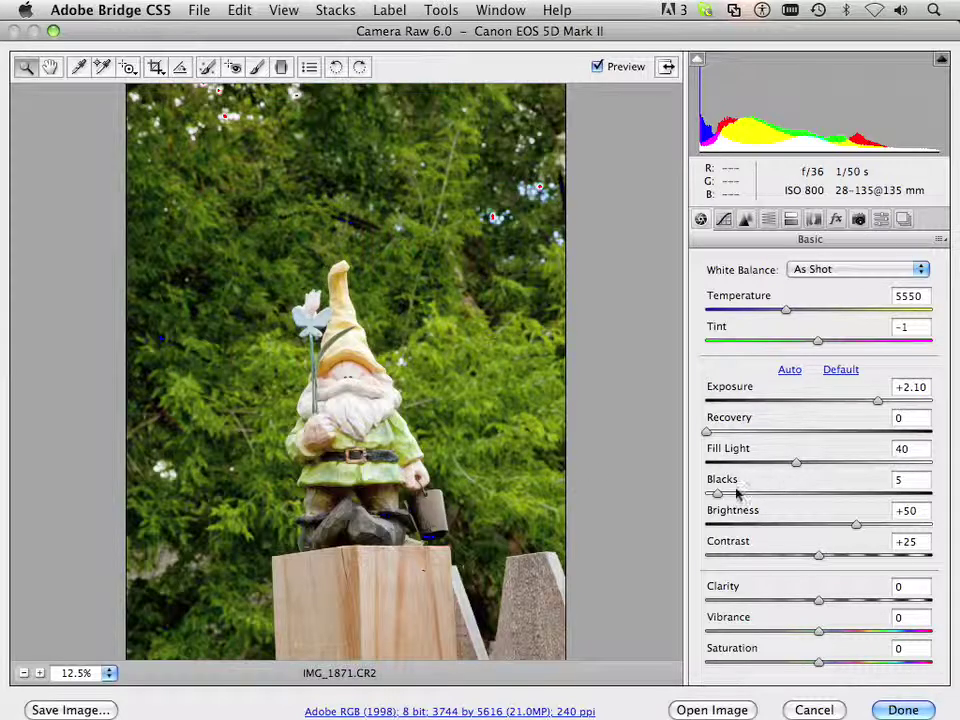
pyautogui.moveTo(720, 497); pyautogui.dragTo(715, 498)
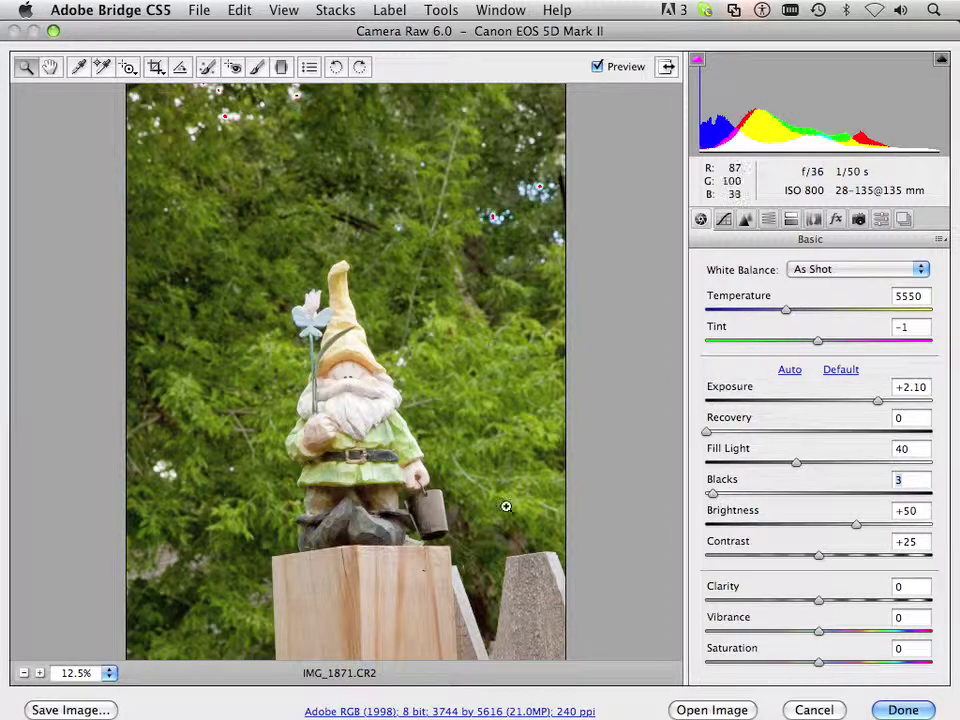
# - Examine the shadow areas around the gnome's boots and bucket at 50% magnification
pyautogui.click(374, 502)
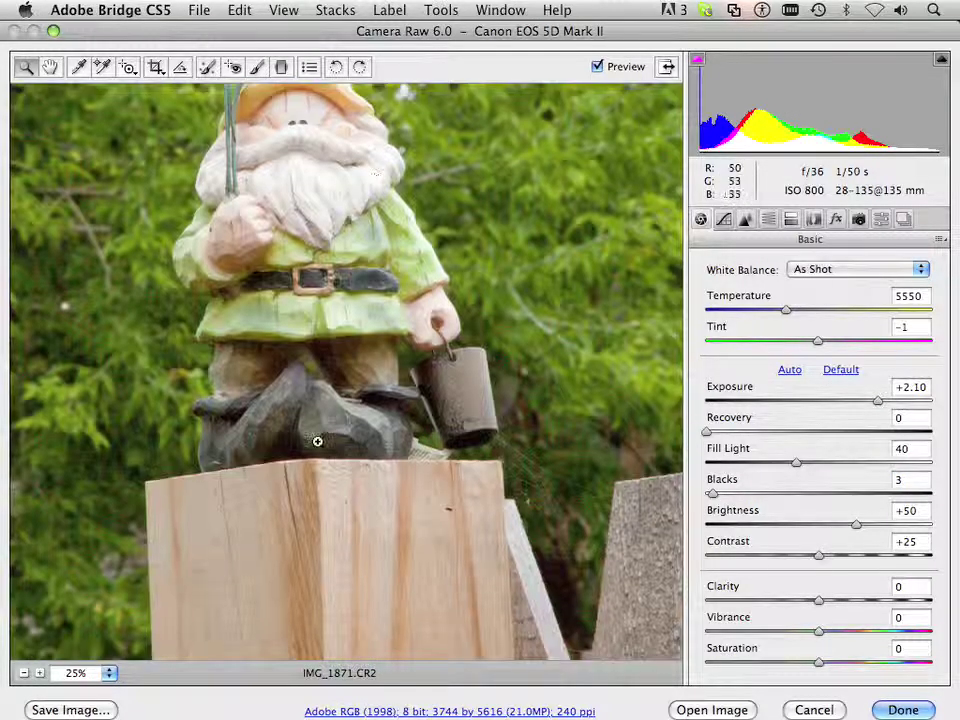
pyautogui.click(325, 412)
pyautogui.click(325, 412)
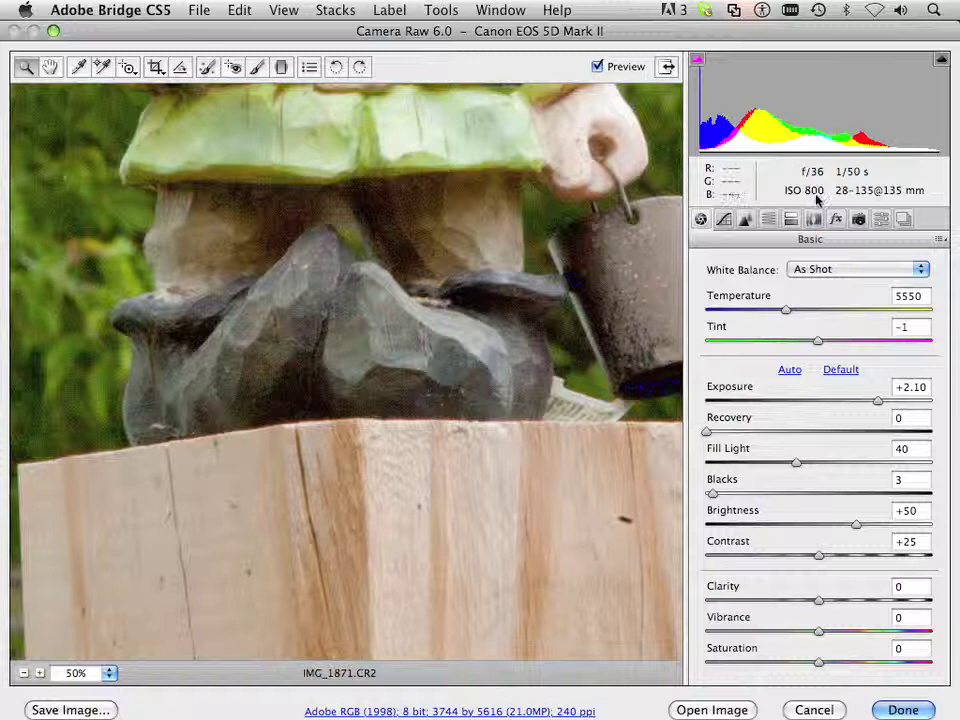
# - Examine the noise in the dark trousers and boots beneath the gnome's green tunic at 66.7% magnification
pyautogui.click(389, 208)
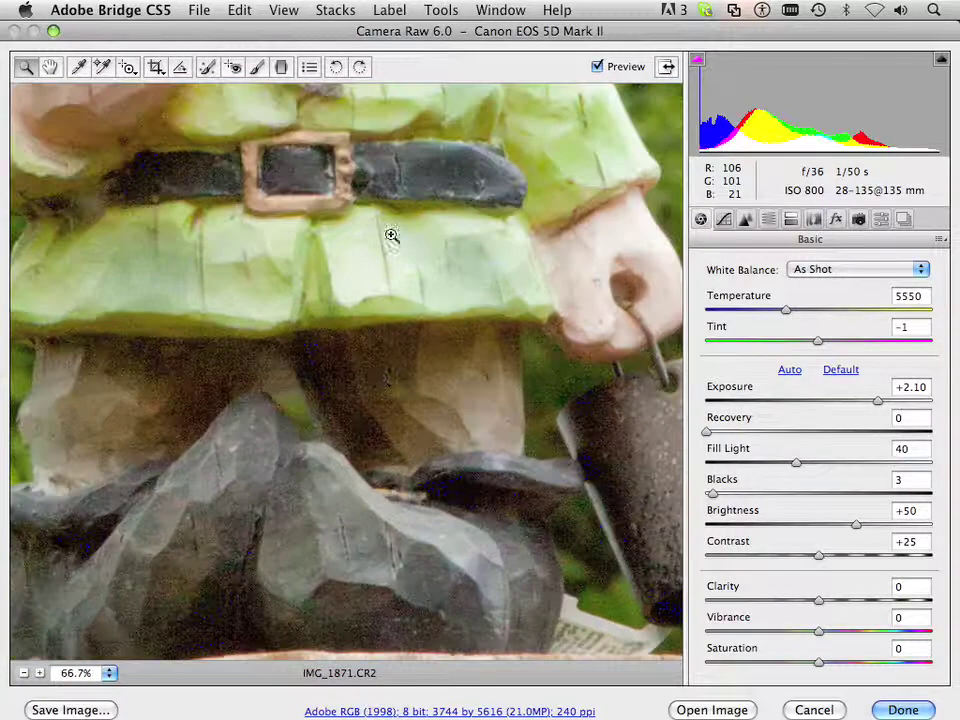
pyautogui.rightClick(373, 370)
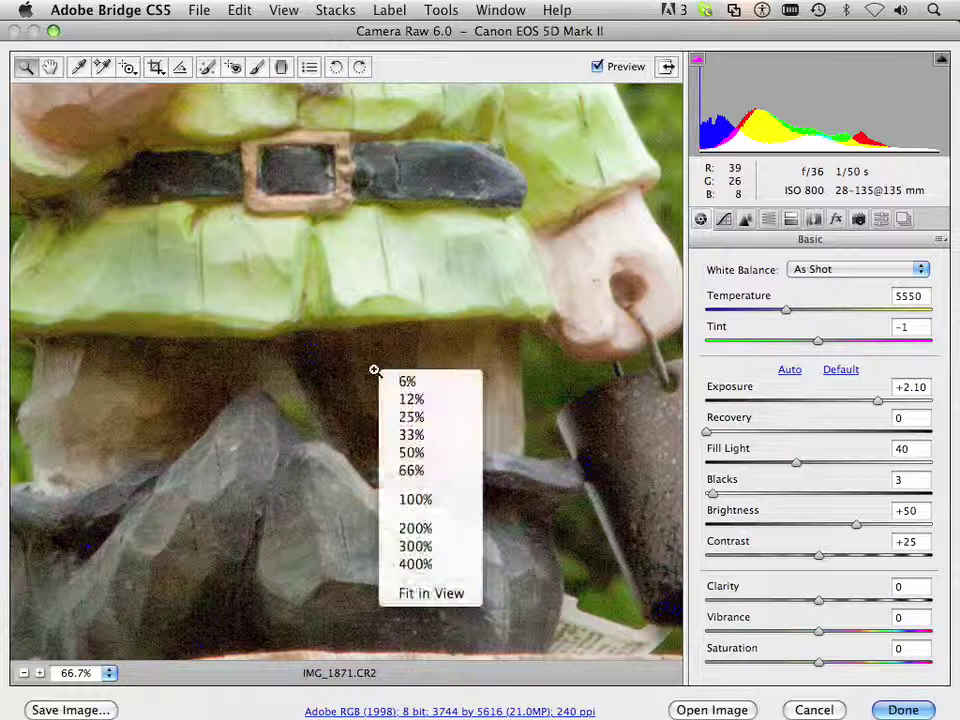
pyautogui.press('Escape')
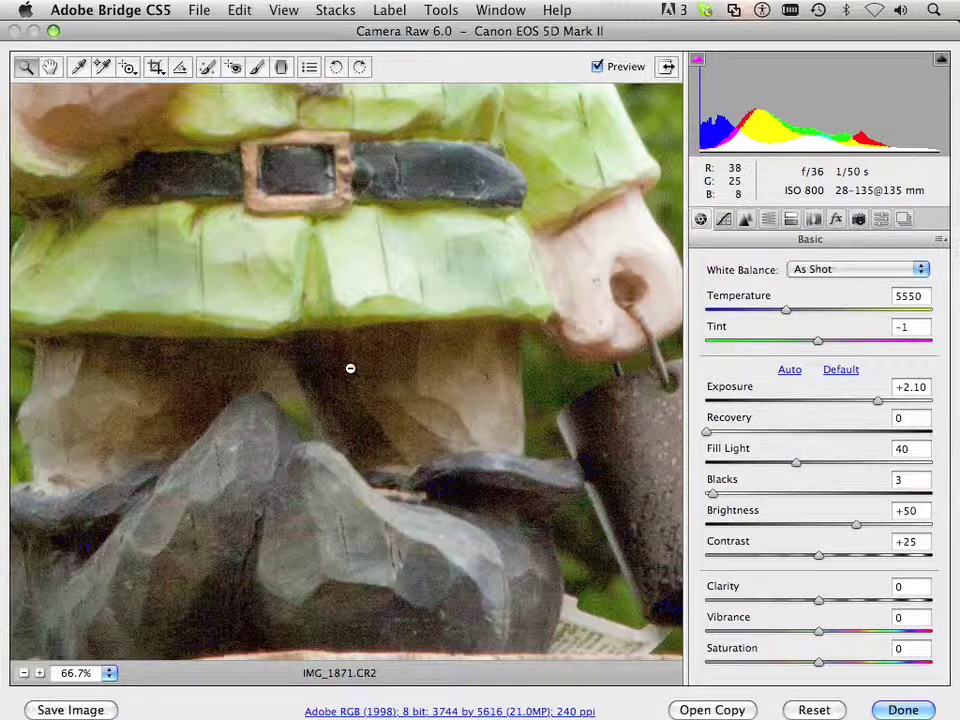
# - Inspect the brightened gnome photo at several magnifications between 6.3% and 33.3%, ending at a 12.5% overview
pyautogui.keyDown('alt'); pyautogui.click(351, 369); pyautogui.keyUp('alt')
pyautogui.keyDown('alt'); pyautogui.click(351, 369); pyautogui.keyUp('alt')
pyautogui.keyDown('alt'); pyautogui.click(351, 369); pyautogui.keyUp('alt')
pyautogui.keyDown('alt'); pyautogui.click(351, 369); pyautogui.keyUp('alt')
pyautogui.keyDown('alt'); pyautogui.click(351, 369); pyautogui.keyUp('alt')
pyautogui.keyDown('alt'); pyautogui.click(351, 369); pyautogui.keyUp('alt')
pyautogui.keyDown('alt'); pyautogui.click(351, 369); pyautogui.keyUp('alt')
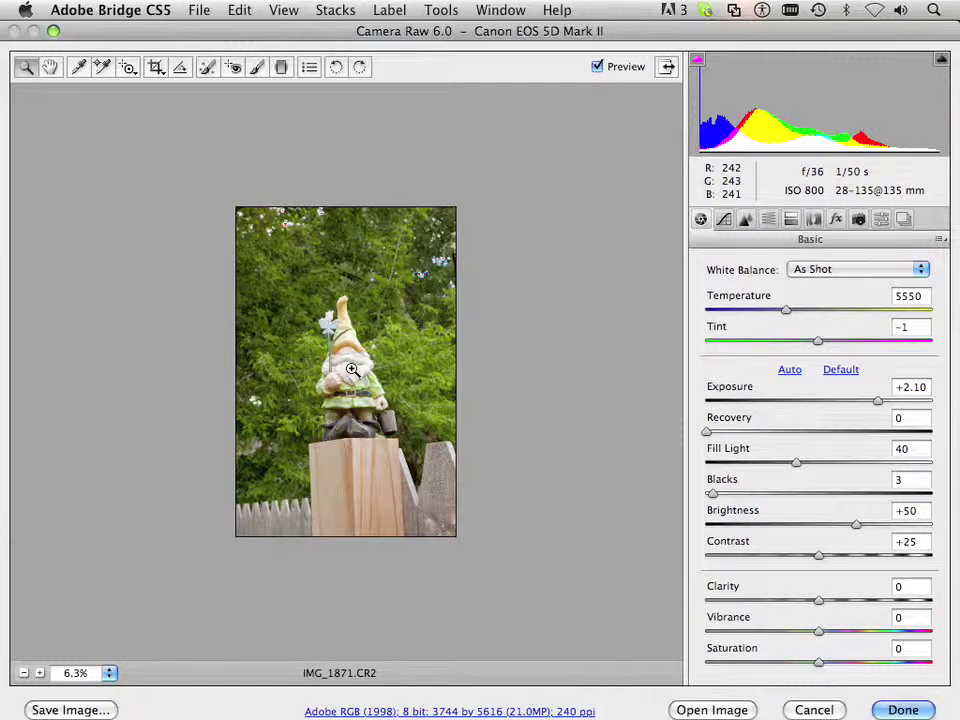
pyautogui.click(351, 369)
pyautogui.click(351, 369)
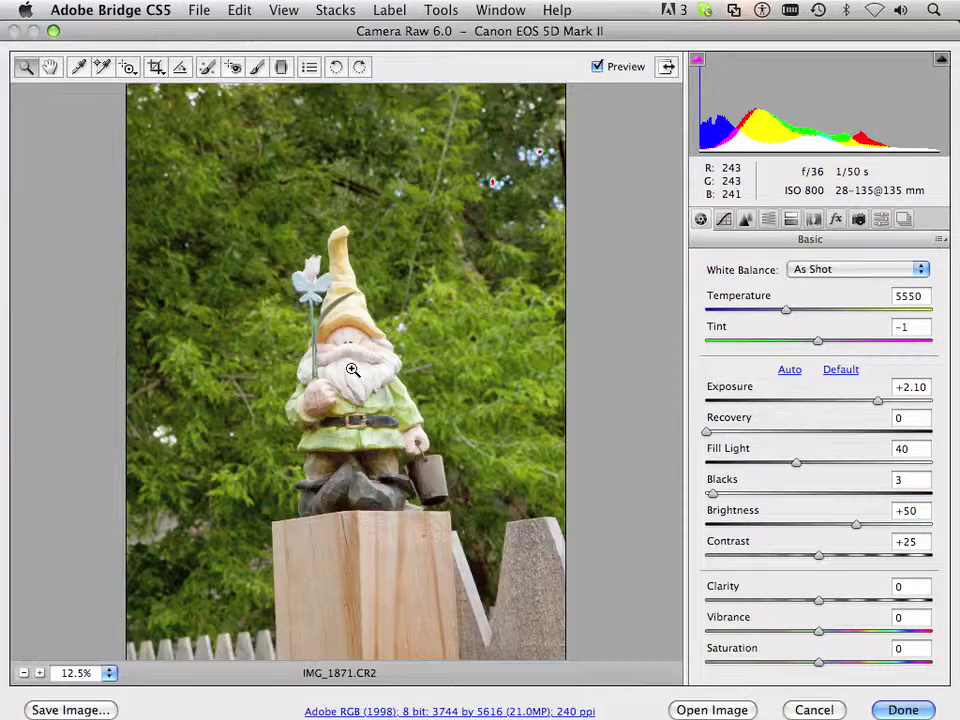
pyautogui.click(351, 369)
pyautogui.click(352, 369)
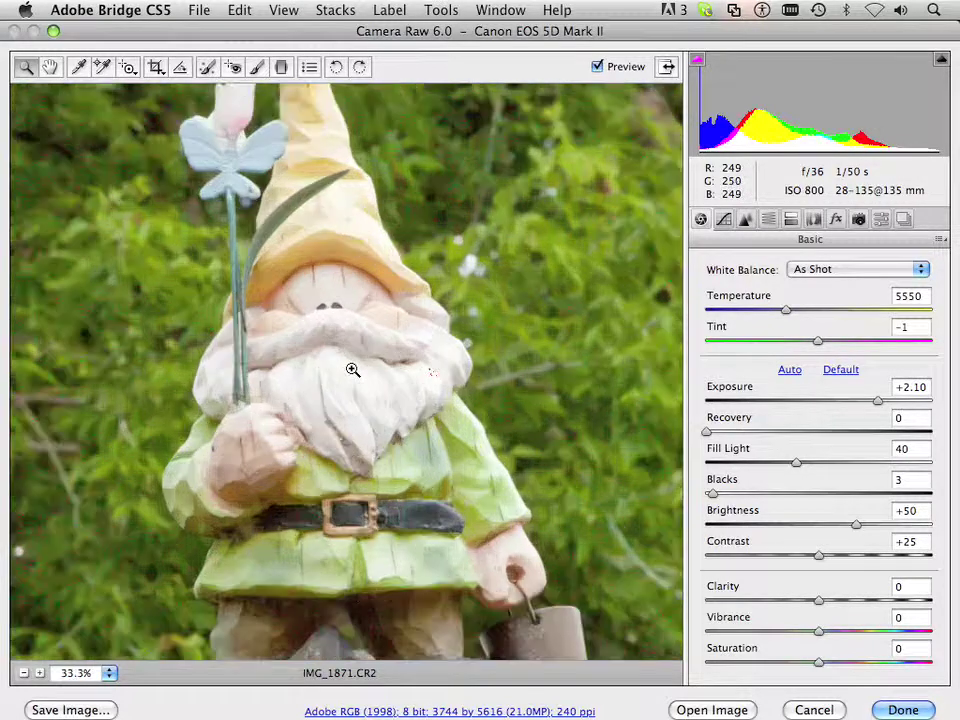
pyautogui.keyDown('alt'); pyautogui.click(352, 369); pyautogui.keyUp('alt')
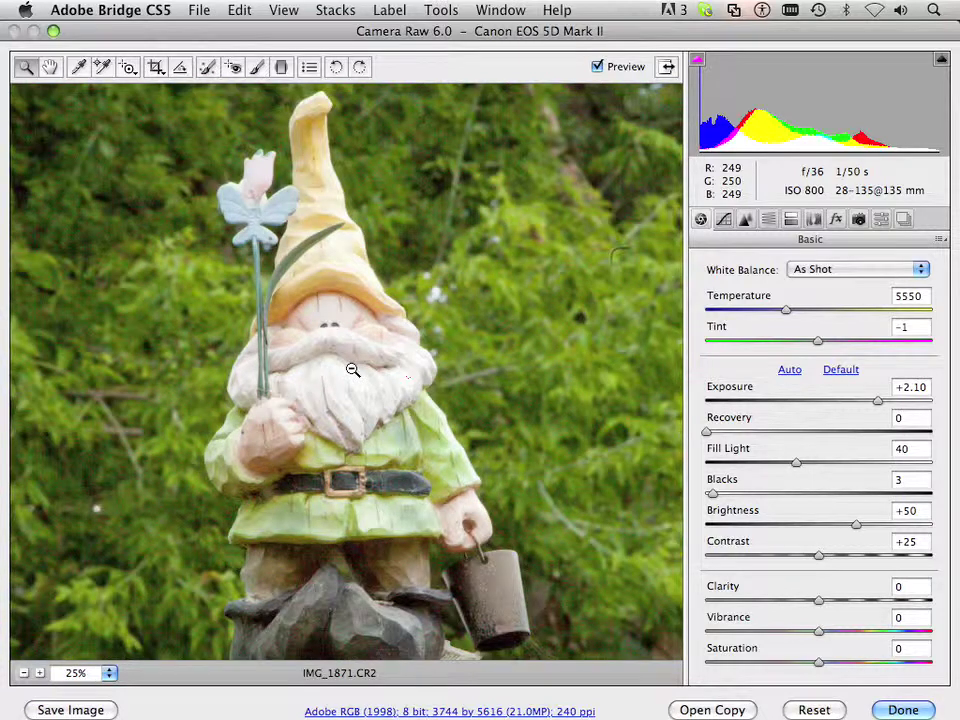
pyautogui.keyDown('alt'); pyautogui.click(352, 369); pyautogui.keyUp('alt')
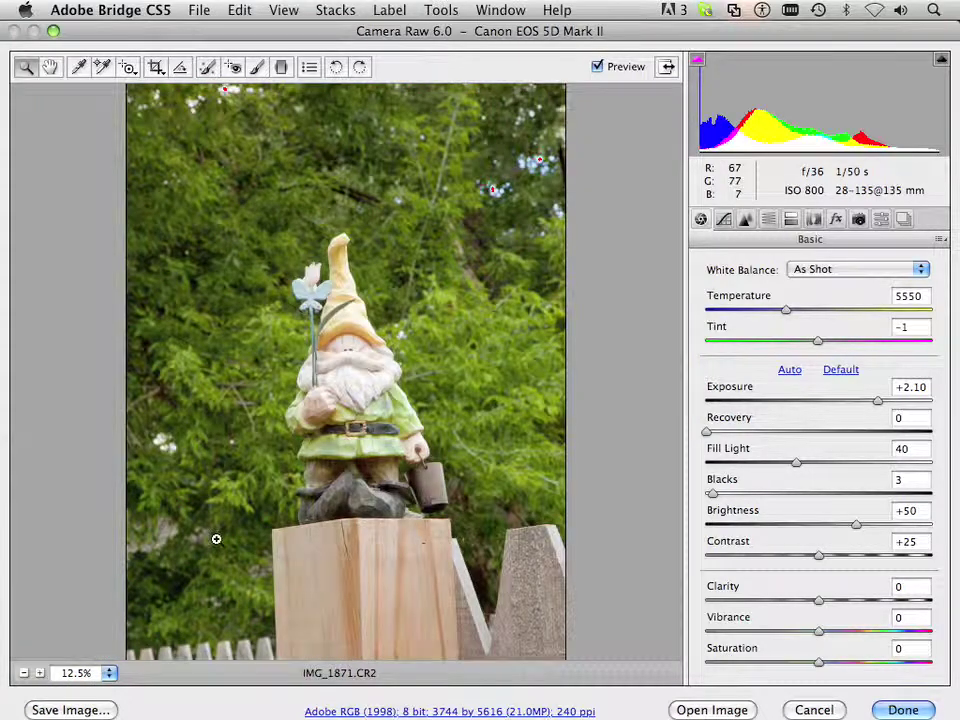